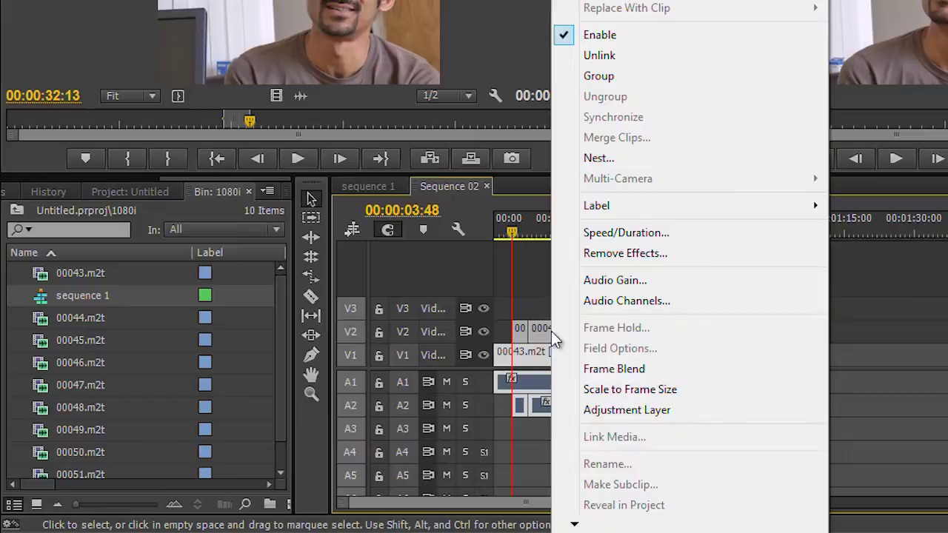
- Dismiss the clip's context menu in Sequence 02 without choosing Nest
click(535, 232)
- Switch to the sequence 1 timeline and move the playhead to about 17 seconds
key(ctrl+shift+comma)
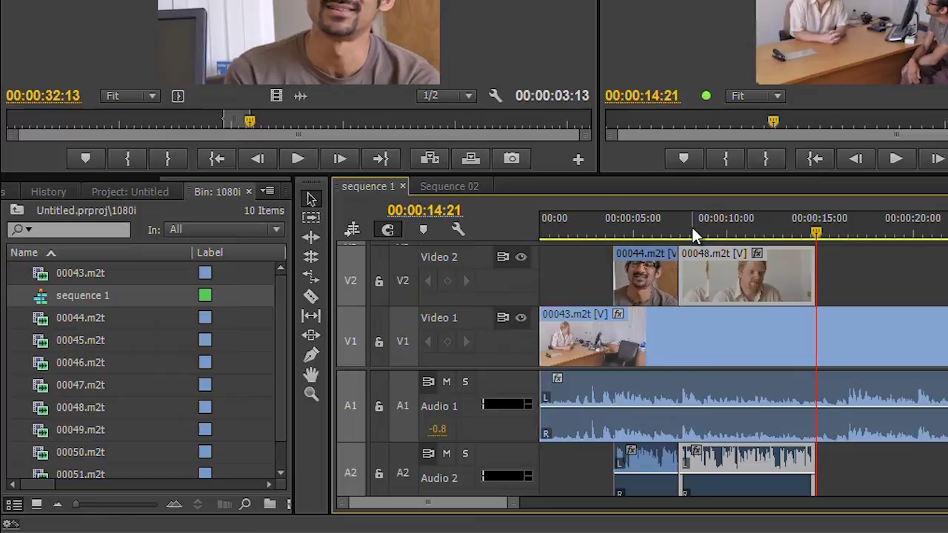
click(644, 228)
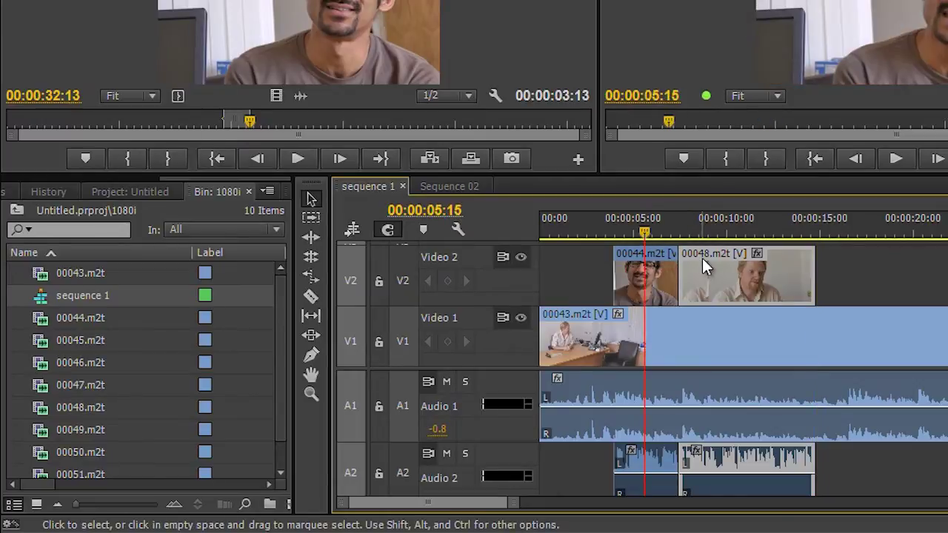
click(865, 228)
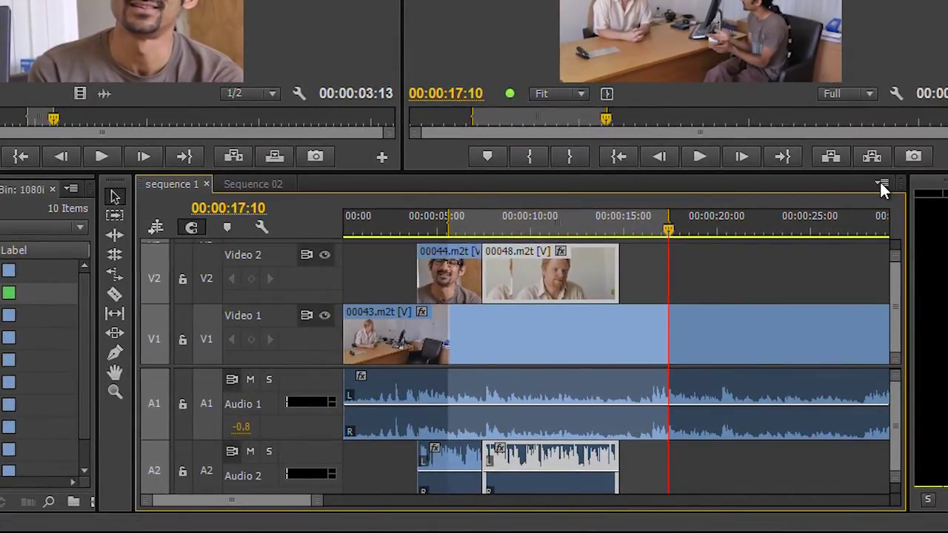
- Turn the timeline's Work Area Bar on, then off again
click(881, 185)
click(807, 296)
click(881, 182)
click(835, 294)
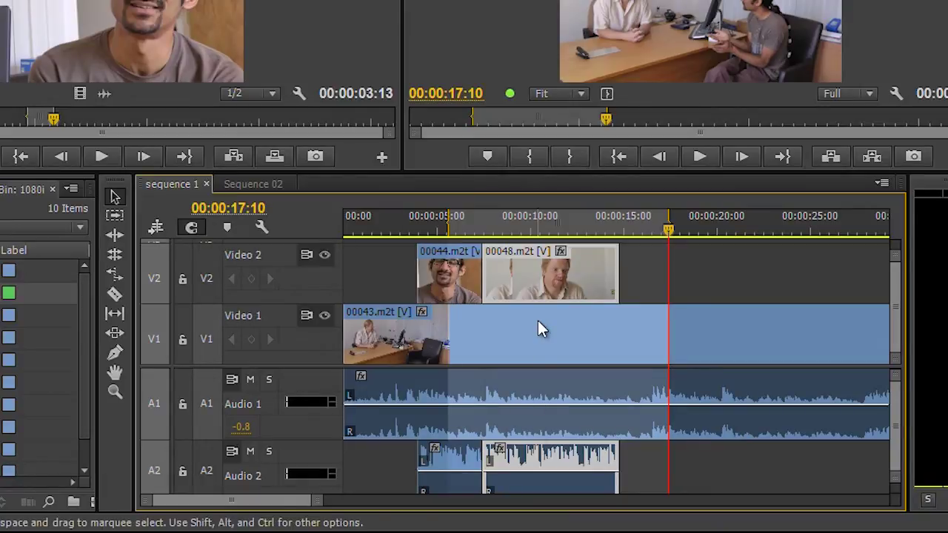
- Use Close Other Timeline Panels so only sequence 1 stays open, then save the project
right_click(164, 185)
click(227, 227)
key(ctrl+s)
right_click(181, 185)
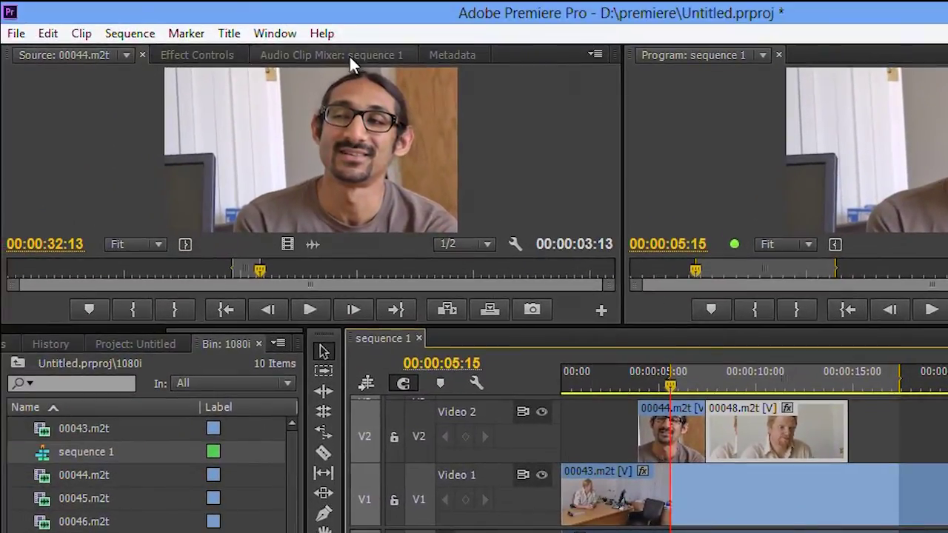
- Lower the panel divider to heighten the upper panels, ending on the Audio Track Mixer
click(333, 42)
drag(261, 327, 260, 443)
key(shift+6)
click(228, 56)
click(460, 60)
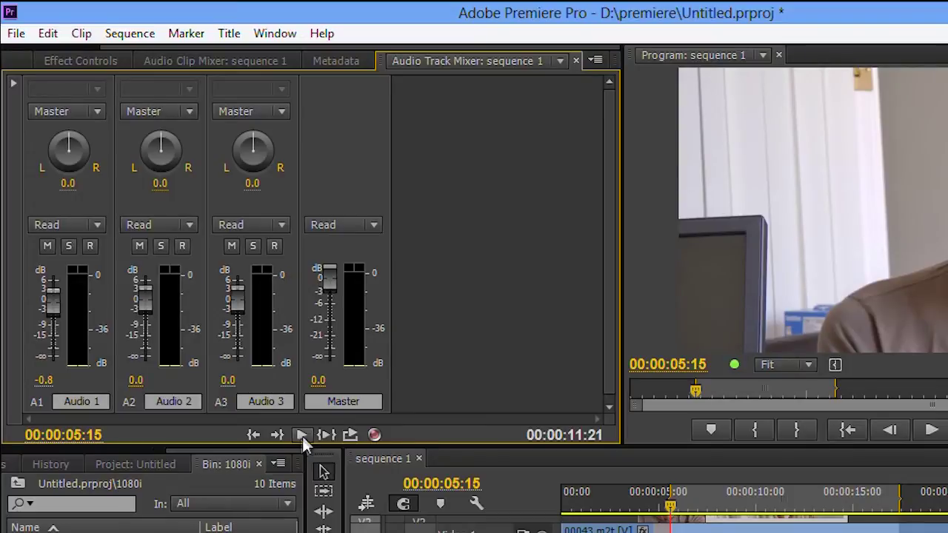
- In the Audio Clip Mixer, enable Write Keyframes for Audio 1 and lower its volume slightly
click(225, 63)
drag(685, 445, 685, 408)
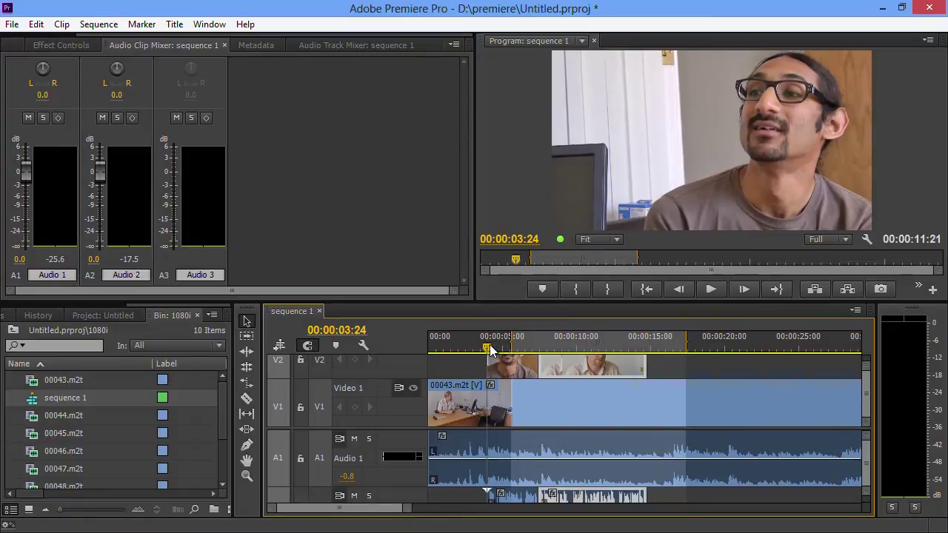
click(59, 120)
drag(26, 172, 26, 175)
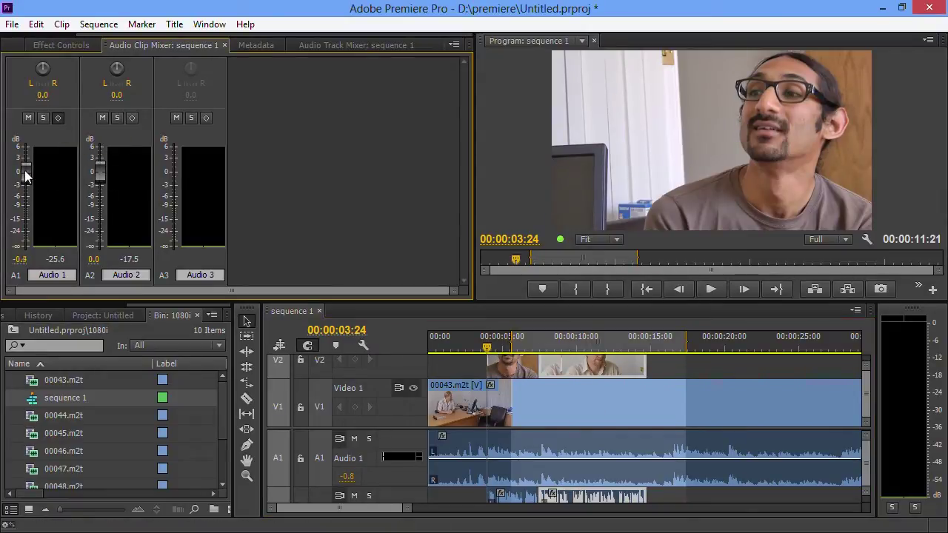
- Record Audio 1 volume keyframes: -8.1 dB at 7:12 and -3.2 dB at 11:11
click(511, 346)
click(539, 347)
drag(26, 176, 26, 198)
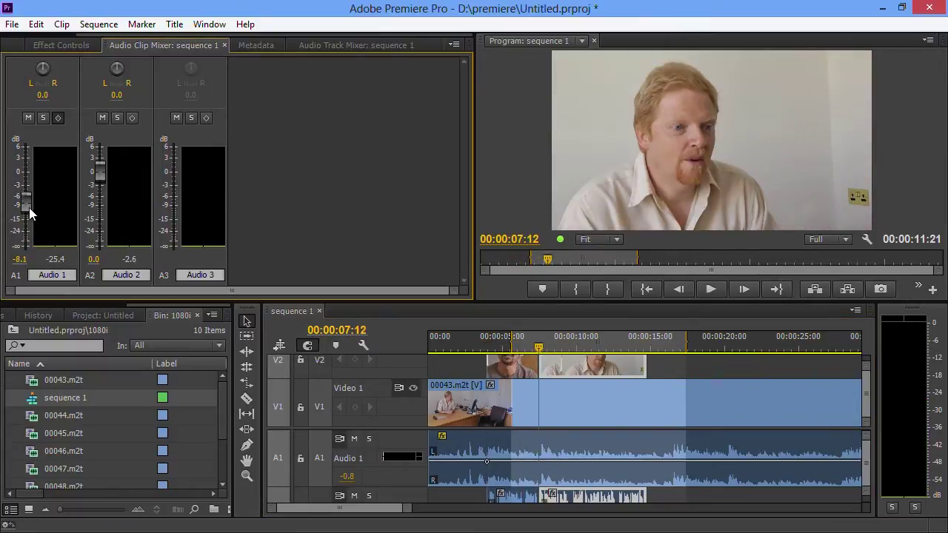
click(596, 346)
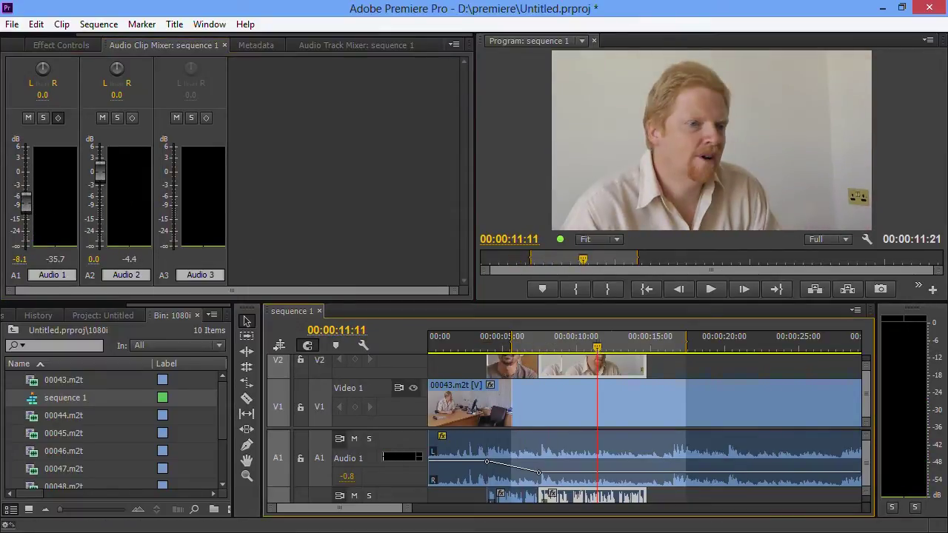
drag(27, 213, 32, 202)
- Return the playhead to about 4 seconds and check 00043.m2t's Volume level in Effect Controls
click(645, 346)
click(593, 346)
mouse_move(642, 475)
mouse_move(578, 348)
mouse_down()
mouse_move(502, 348)
mouse_move(570, 347)
mouse_up()
click(559, 432)
click(63, 46)
click(13, 167)
click(12, 166)
- Back in the Audio Clip Mixer, play from about 9 seconds while riding Audio 1 volume up
click(145, 43)
drag(568, 347, 572, 348)
click(711, 289)
mouse_move(25, 191)
mouse_down()
mouse_move(21, 180)
mouse_move(19, 237)
mouse_move(19, 205)
mouse_up()
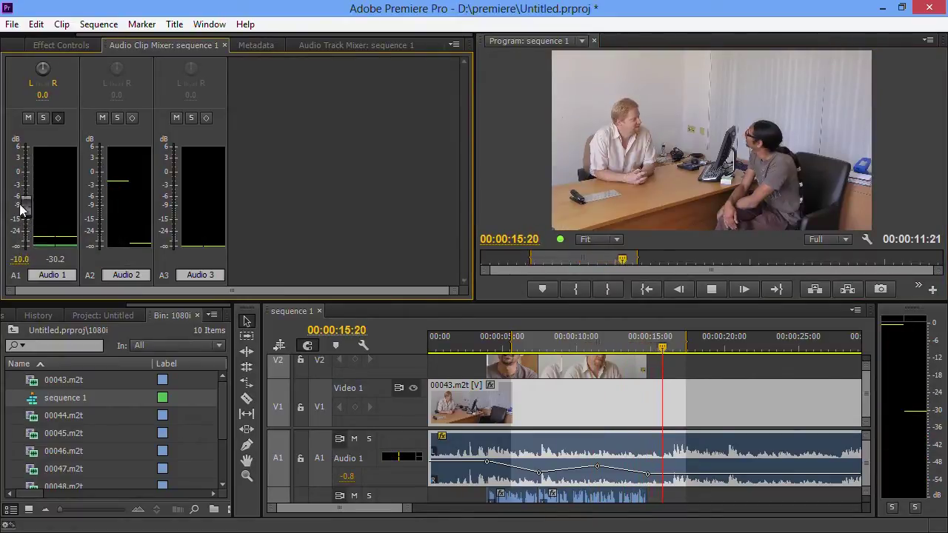
- Stop playback to keep the recorded Audio 1 keyframes, then adjust items in the timeline
click(712, 290)
click(472, 410)
drag(471, 411, 503, 411)
drag(612, 425, 691, 405)
mouse_move(609, 408)
mouse_down()
mouse_move(522, 426)
mouse_move(745, 419)
mouse_move(619, 410)
mouse_up()
- Expand and collapse the Audio Track Mixer's effects and sends section, then return to the Audio Clip Mixer
click(354, 44)
click(10, 62)
click(10, 62)
click(122, 47)
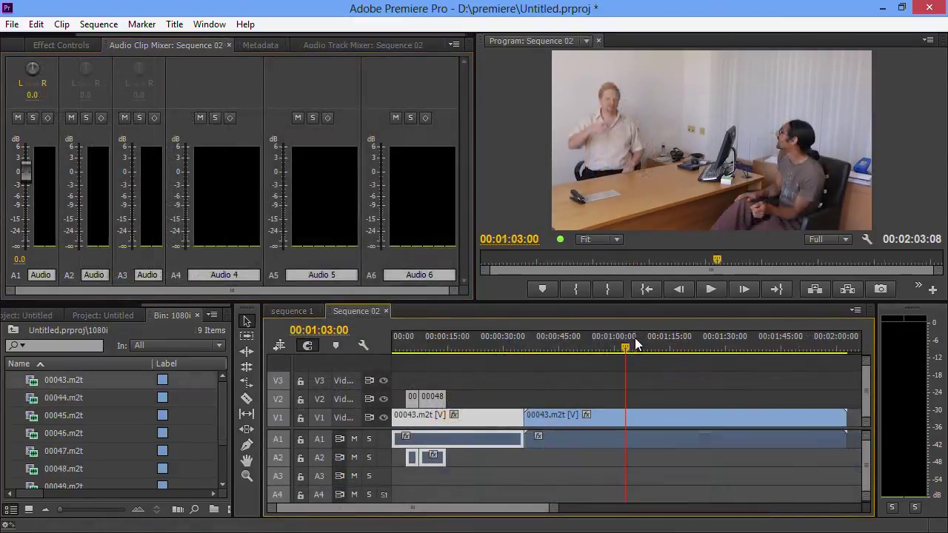
- Cut the V1 clip in Sequence 02 at about 1:04 with Ctrl+K
click(633, 346)
click(630, 345)
key(ctrl+k)
drag(631, 346, 604, 349)
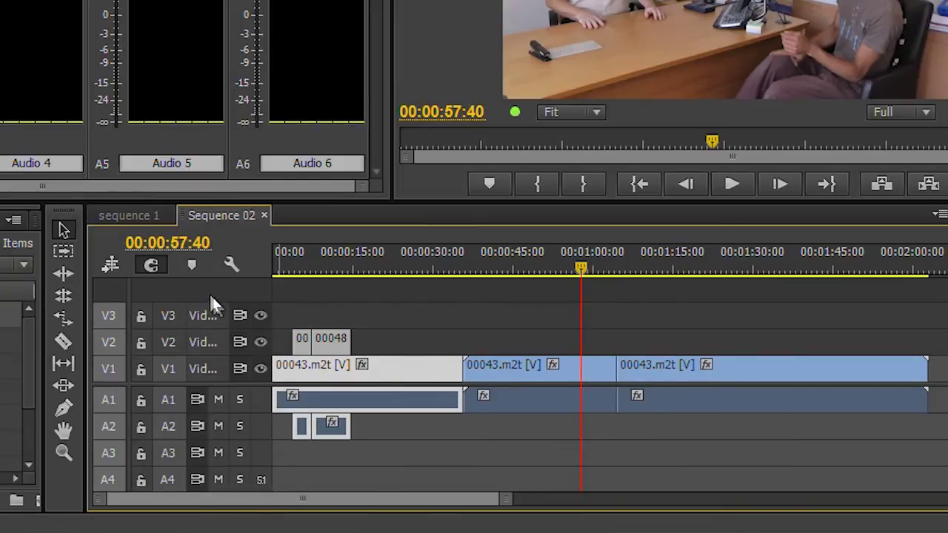
- Enable Show Through Edits in the timeline display options and inspect the cut's trim options
click(239, 265)
click(290, 62)
right_click(615, 370)
click(603, 270)
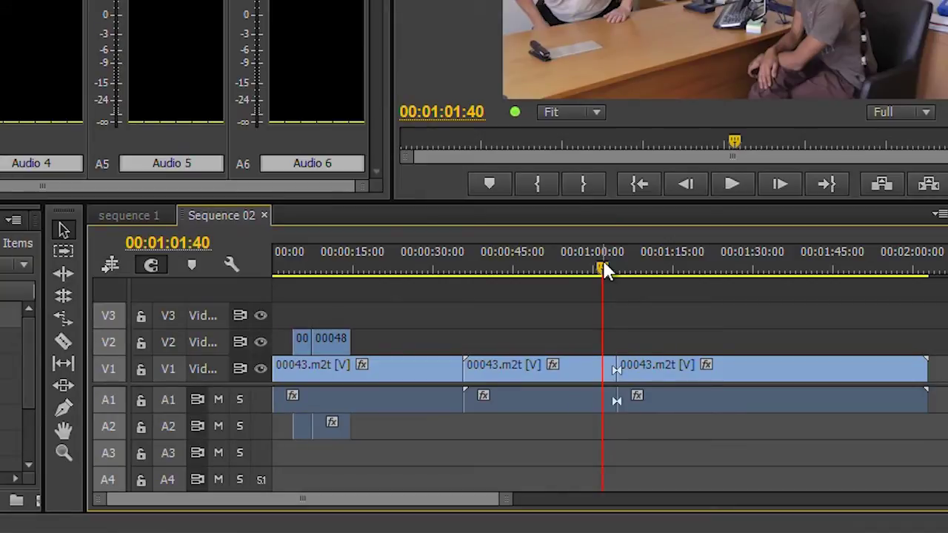
- Join the through edit on the V1 clip back into one clip
right_click(619, 370)
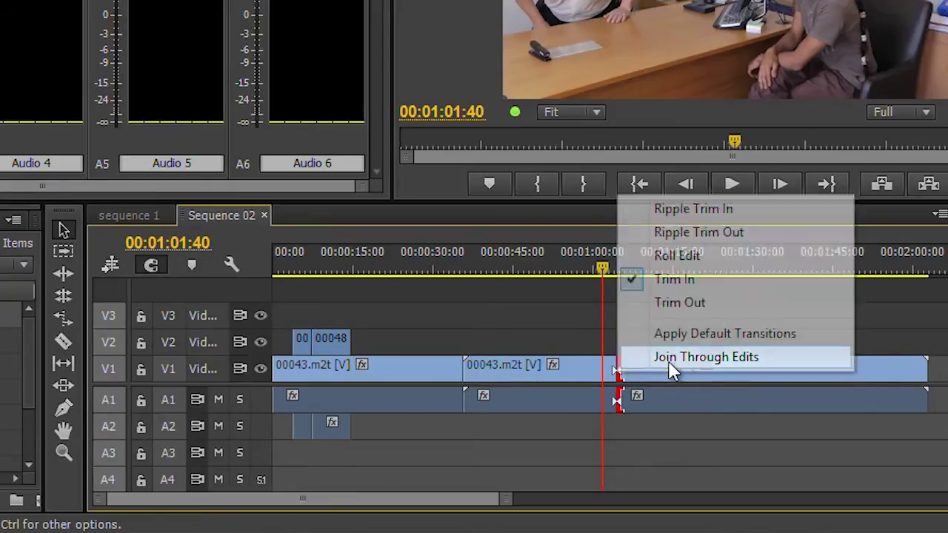
click(670, 363)
click(628, 271)
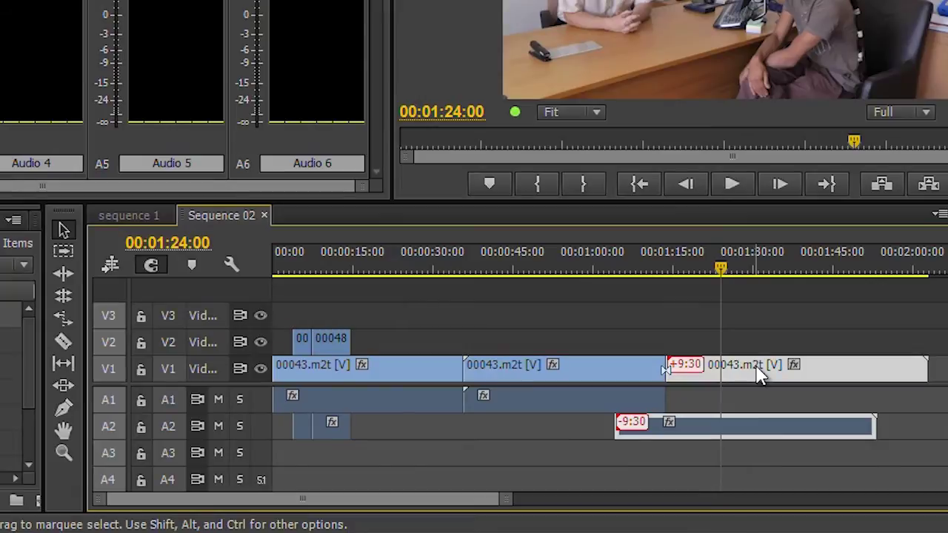
- Select the V1 clip with its linked audio and dismiss the Move into Sync options
click(733, 302)
click(725, 363)
right_click(637, 431)
click(762, 321)
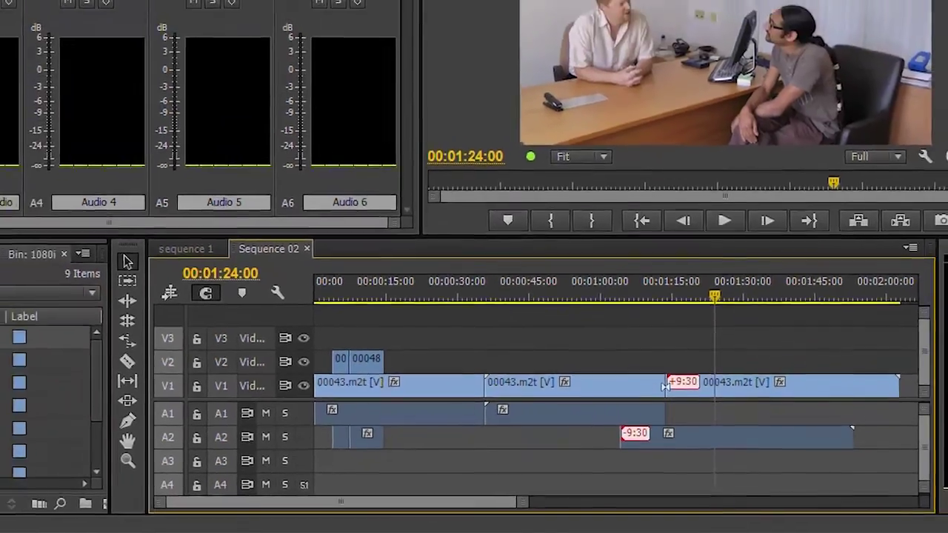
- Open General preferences to confirm out-of-sync indicators for unlinked clips are shown, then bring up the clip's options
key(alt+e)
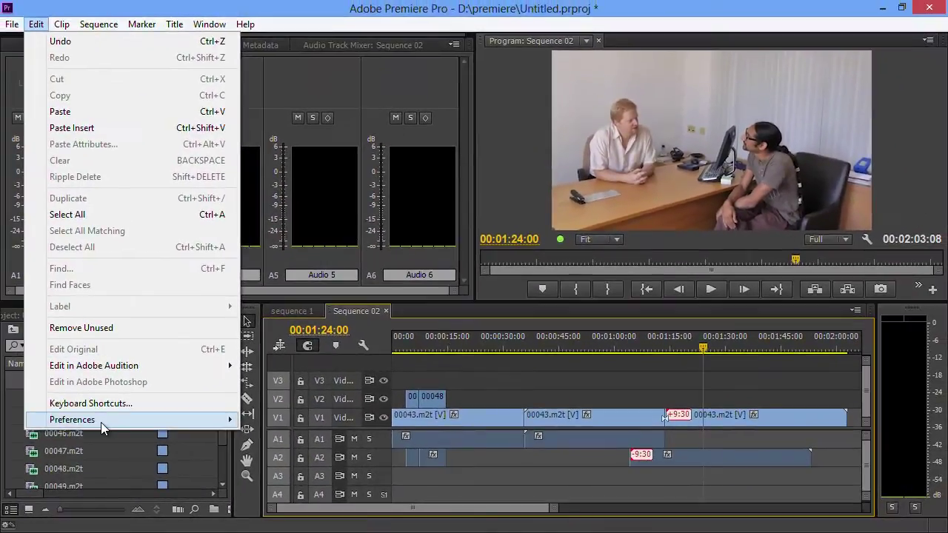
mouse_move(57, 414)
click(301, 145)
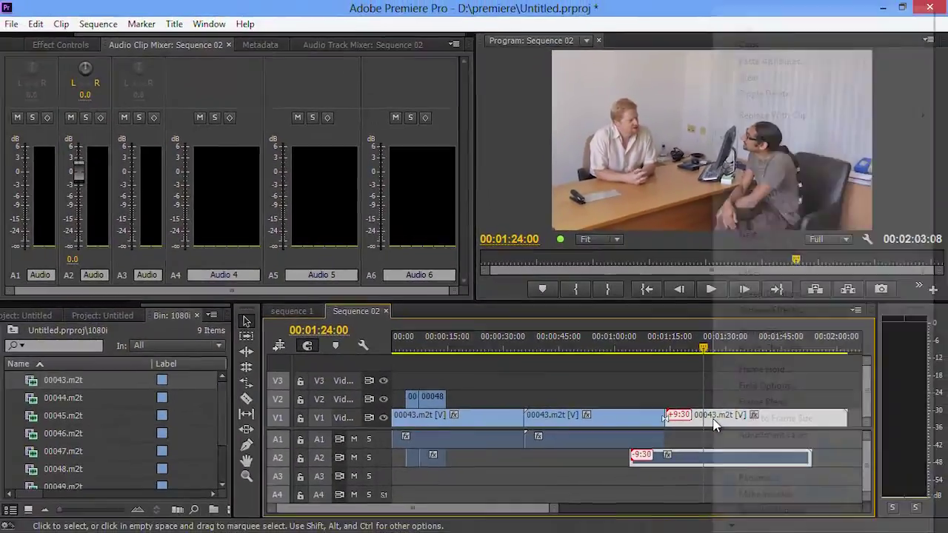
right_click(776, 461)
- Unlink the last 00043.m2t clip from its A2 audio and select each part
click(815, 121)
click(713, 396)
click(724, 461)
click(722, 423)
- Check the A2 clip's fx badge effects list and dismiss its sync options
click(666, 454)
click(717, 466)
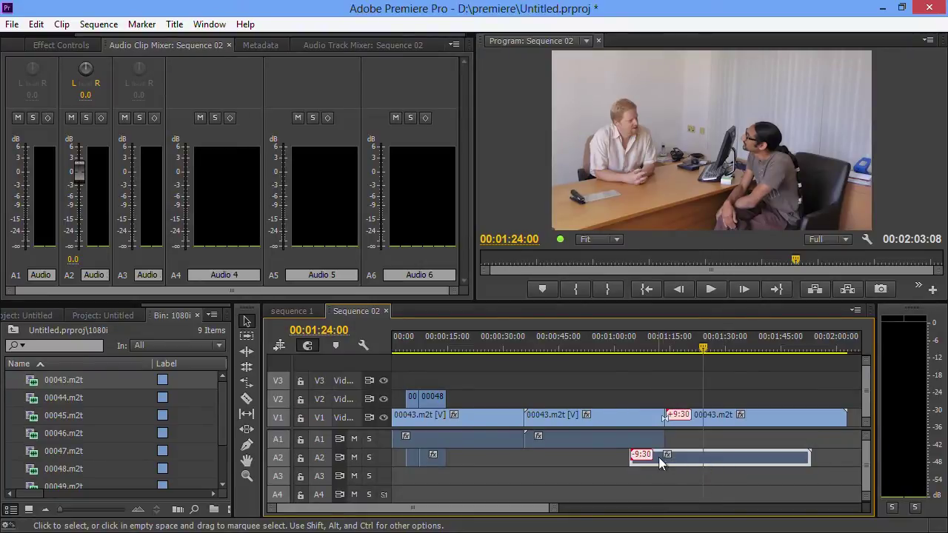
right_click(641, 454)
click(713, 442)
click(713, 442)
- Confirm the General preferences with OK and select the A2 audio clip
click(36, 24)
mouse_move(148, 419)
click(274, 165)
click(619, 479)
click(749, 450)
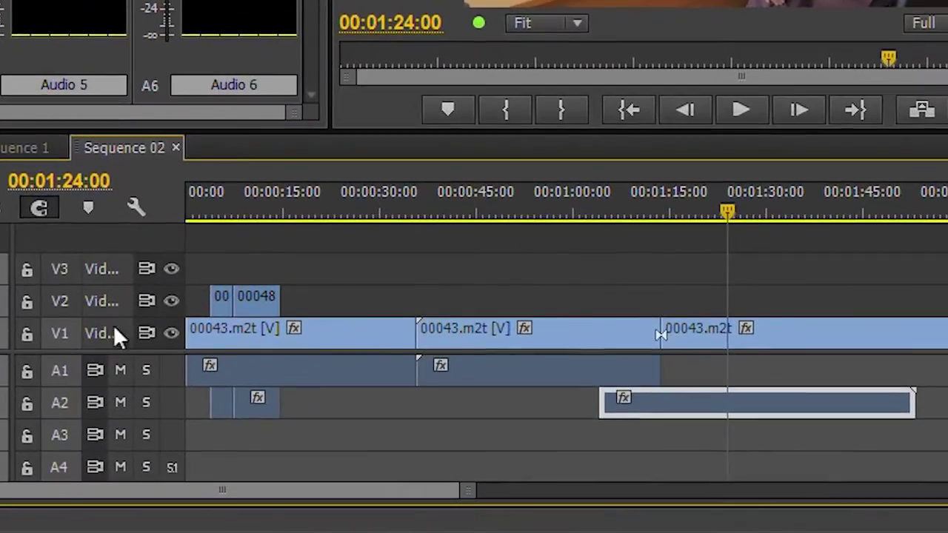
- Expand V1 to show thumbnails and review the effects on the first and second clips
double_click(211, 364)
click(293, 276)
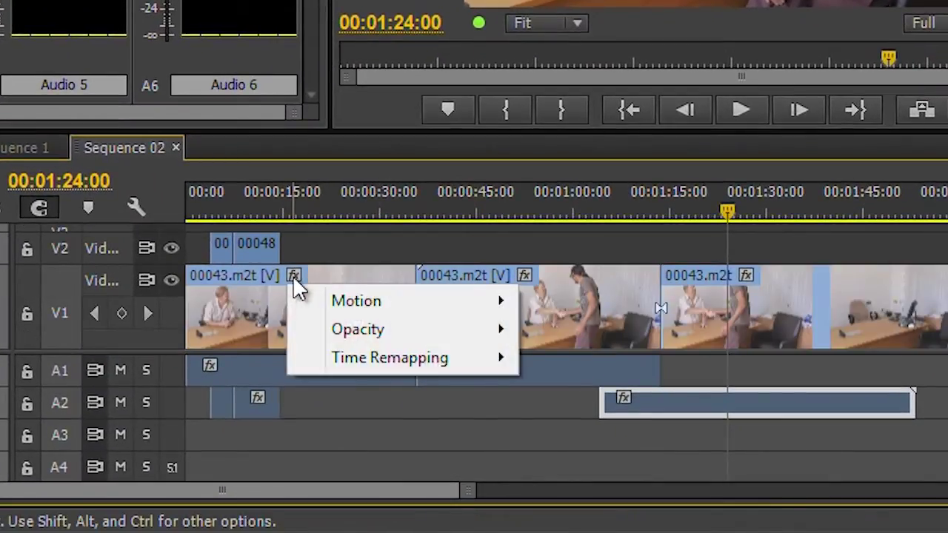
click(259, 307)
click(523, 276)
key(Escape)
- Show the middle 00043.m2t clip's effects list, highlighting Three-Way Color Corrector
click(505, 303)
click(516, 238)
click(526, 274)
mouse_move(639, 391)
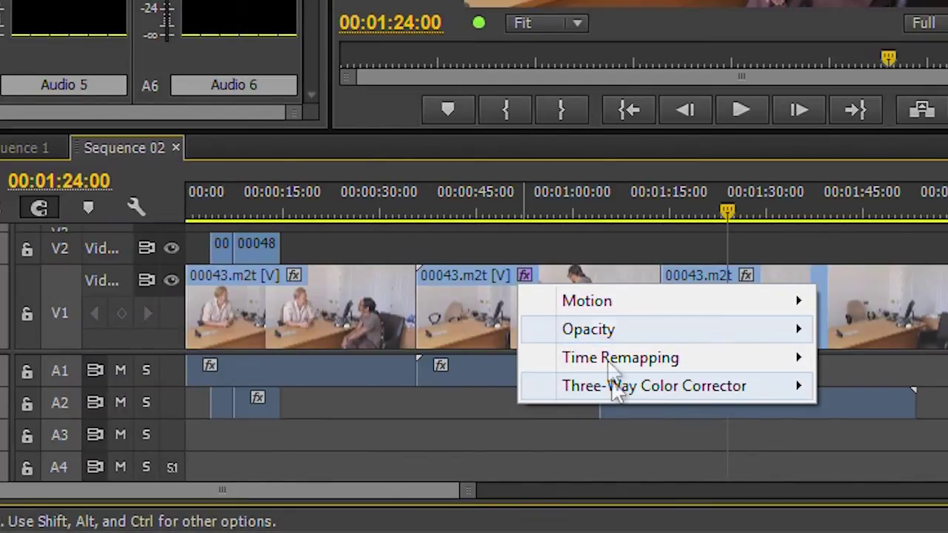